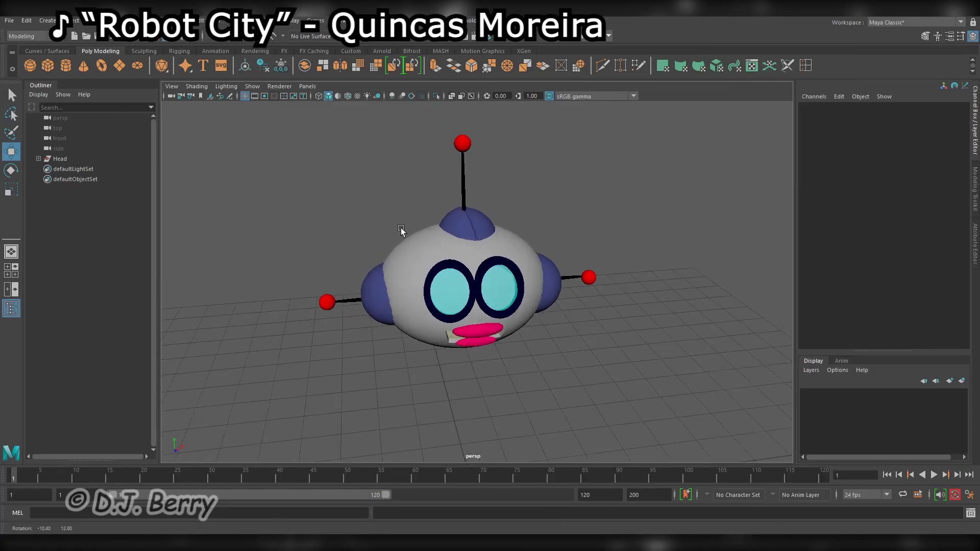
Expand the Head group and inspect the head, right ear and both antennae from several angles
{"action": "left_click", "coordinate": [39, 158]}
{"action": "left_click", "coordinate": [518, 298]}
{"action": "key", "text": "w"}
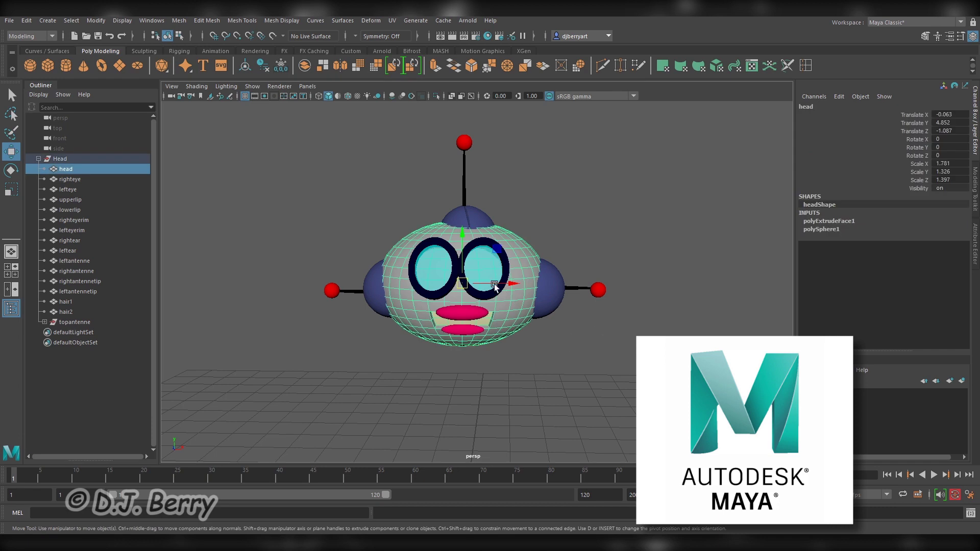
{"action": "left_click_drag", "start_coordinate": [495, 286], "coordinate": [471, 293], "text": "alt"}
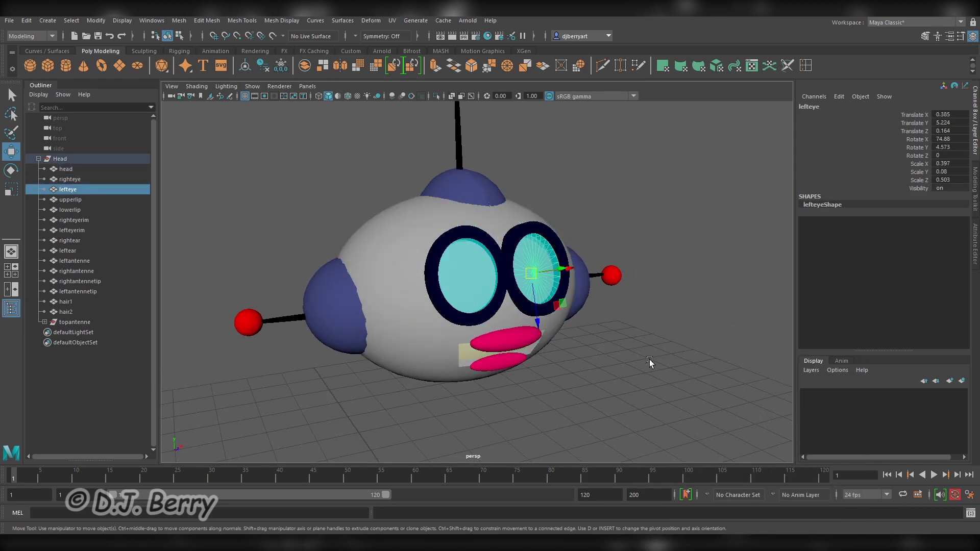
{"action": "left_click_drag", "start_coordinate": [650, 361], "coordinate": [444, 322], "text": "alt"}
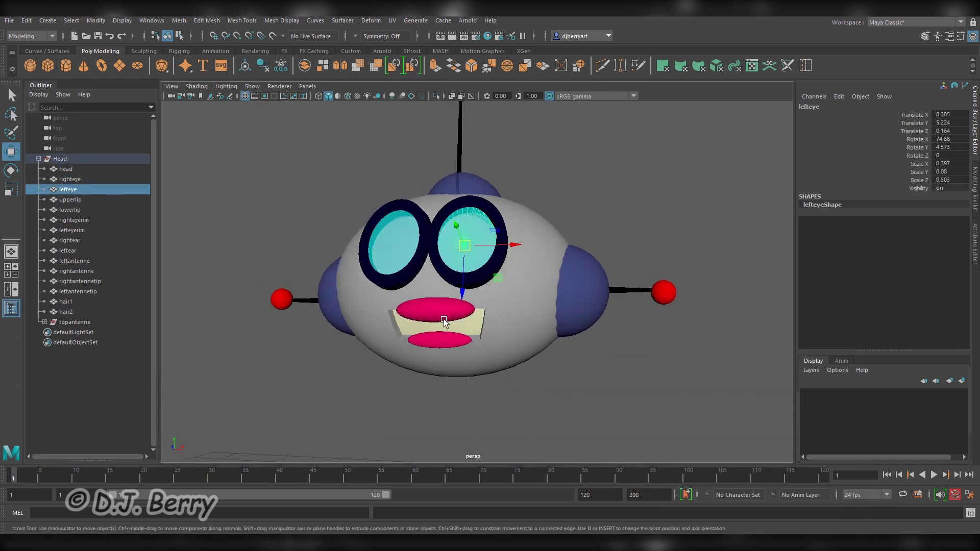
{"action": "left_click", "coordinate": [471, 328]}
{"action": "left_click_drag", "start_coordinate": [537, 294], "coordinate": [398, 306], "text": "alt"}
{"action": "left_click", "coordinate": [300, 327]}
{"action": "left_click", "coordinate": [322, 318]}
{"action": "left_click_drag", "start_coordinate": [322, 318], "coordinate": [638, 313], "text": "alt"}
{"action": "left_click", "coordinate": [638, 313]}
Check the left eye from above and front, then collapse the Head group and clear the selection
{"action": "left_click_drag", "start_coordinate": [628, 179], "coordinate": [631, 213], "text": "alt"}
{"action": "left_click_drag", "start_coordinate": [523, 232], "coordinate": [476, 286], "text": "alt"}
{"action": "left_click", "coordinate": [499, 283]}
{"action": "scroll", "coordinate": [499, 283], "scroll_direction": "up", "scroll_amount": 2}
{"action": "mouse_move", "coordinate": [500, 284]}
{"action": "left_mouse_down", "text": "alt"}
{"action": "mouse_move", "coordinate": [610, 264]}
{"action": "mouse_move", "coordinate": [538, 223]}
{"action": "mouse_move", "coordinate": [547, 197]}
{"action": "left_mouse_up", "text": "alt"}
{"action": "left_click", "coordinate": [37, 159]}
{"action": "left_click_drag", "start_coordinate": [431, 228], "coordinate": [495, 310], "text": "alt"}
{"action": "mouse_move", "coordinate": [433, 311]}
{"action": "left_mouse_down", "text": "alt"}
{"action": "mouse_move", "coordinate": [455, 339]}
{"action": "mouse_move", "coordinate": [245, 328]}
{"action": "left_mouse_up", "text": "alt"}
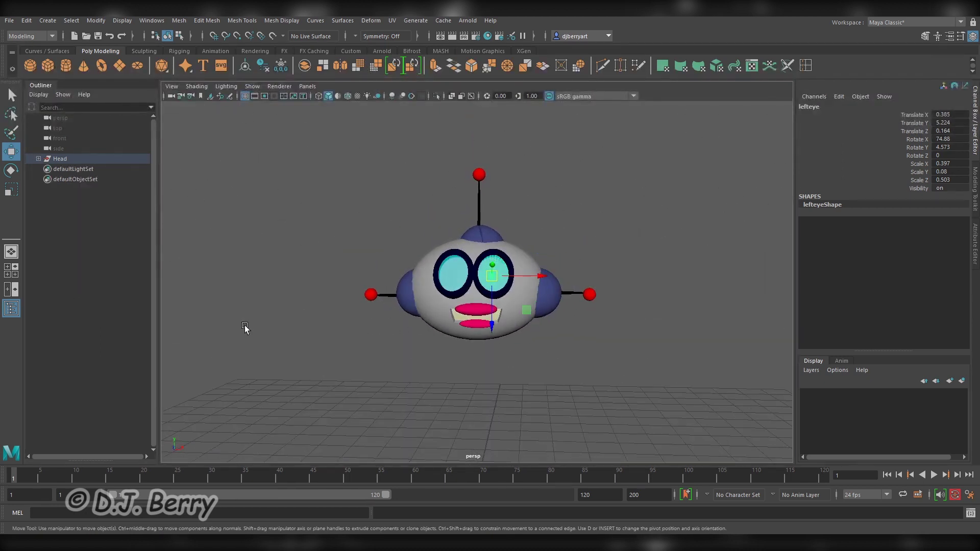
{"action": "left_click", "coordinate": [579, 328]}
{"action": "mouse_move", "coordinate": [579, 328]}
{"action": "left_mouse_down", "text": "alt"}
{"action": "mouse_move", "coordinate": [662, 308]}
{"action": "mouse_move", "coordinate": [437, 344]}
{"action": "mouse_move", "coordinate": [518, 258]}
{"action": "mouse_move", "coordinate": [444, 253]}
{"action": "mouse_move", "coordinate": [665, 249]}
{"action": "mouse_move", "coordinate": [544, 226]}
{"action": "left_mouse_up", "text": "alt"}
{"action": "scroll", "coordinate": [536, 213], "scroll_direction": "down", "scroll_amount": 3}
{"action": "scroll", "coordinate": [537, 213], "scroll_direction": "up", "scroll_amount": 1}
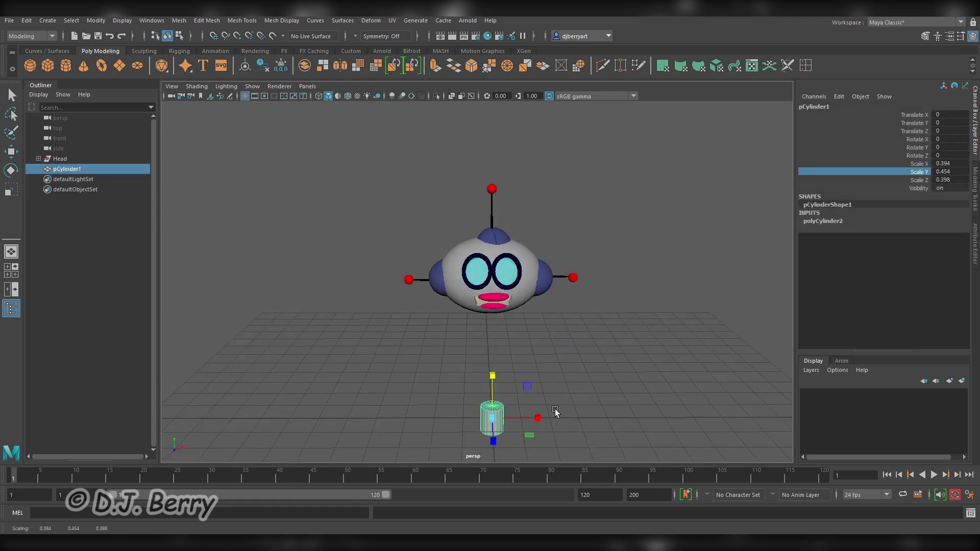
{"action": "scroll", "coordinate": [554, 409], "scroll_direction": "up", "scroll_amount": 3}
Scale the cylinder thin and short, and position it just beneath the head as the neck
{"action": "left_click_drag", "start_coordinate": [696, 338], "coordinate": [637, 381], "text": "alt"}
{"action": "left_click", "coordinate": [915, 123]}
{"action": "middle_click_drag", "start_coordinate": [537, 345], "coordinate": [583, 344]}
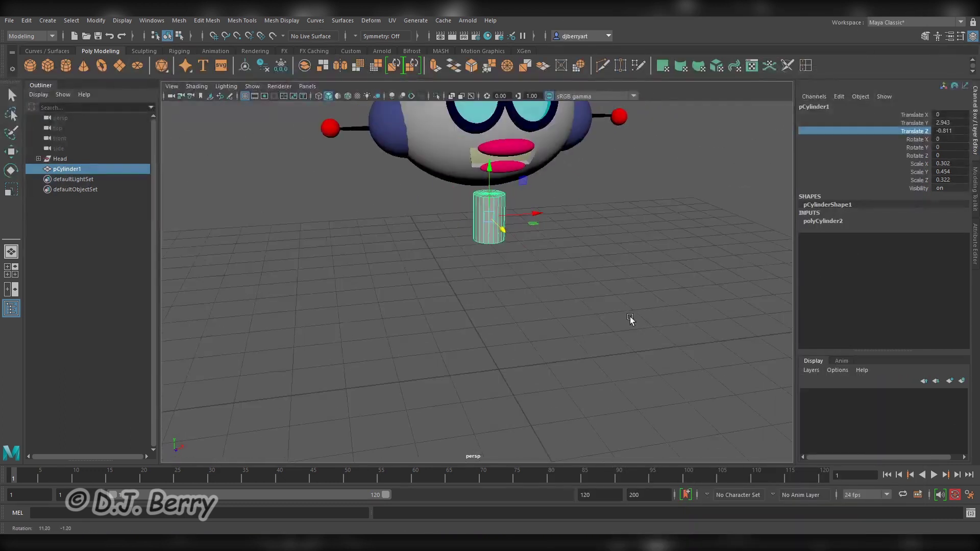
{"action": "mouse_move", "coordinate": [632, 321]}
{"action": "left_mouse_down", "text": "alt"}
{"action": "mouse_move", "coordinate": [672, 211]}
{"action": "mouse_move", "coordinate": [576, 277]}
{"action": "mouse_move", "coordinate": [466, 241]}
{"action": "mouse_move", "coordinate": [553, 240]}
{"action": "mouse_move", "coordinate": [526, 234]}
{"action": "left_mouse_up", "text": "alt"}
{"action": "scroll", "coordinate": [526, 234], "scroll_direction": "up", "scroll_amount": 4}
{"action": "scroll", "coordinate": [538, 225], "scroll_direction": "up", "scroll_amount": 1}
{"action": "mouse_move", "coordinate": [496, 228]}
{"action": "middle_mouse_down"}
{"action": "mouse_move", "coordinate": [591, 243]}
{"action": "mouse_move", "coordinate": [504, 235]}
{"action": "middle_mouse_up"}
{"action": "left_click", "coordinate": [918, 172]}
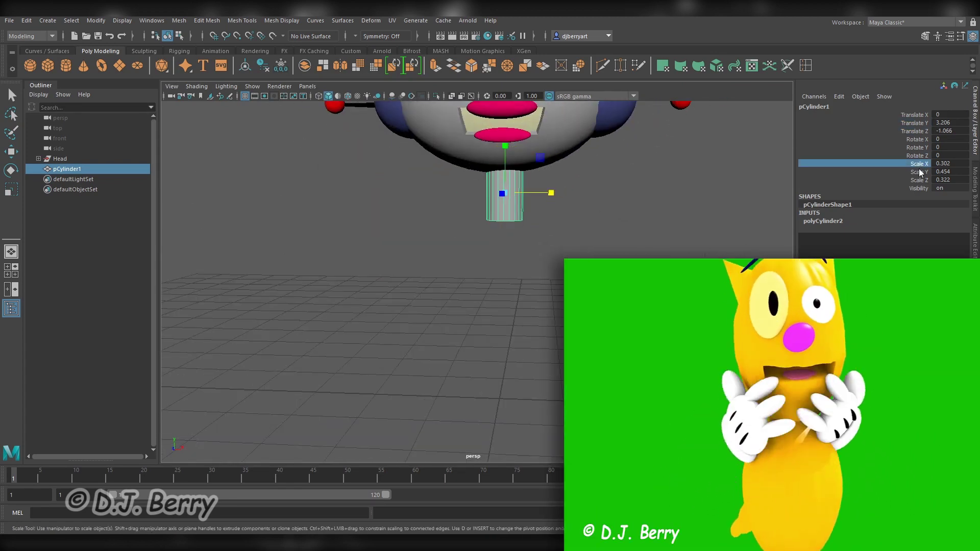
{"action": "middle_click_drag", "start_coordinate": [500, 314], "coordinate": [955, 118]}
{"action": "mouse_move", "coordinate": [600, 277]}
{"action": "left_mouse_down", "text": "alt"}
{"action": "mouse_move", "coordinate": [694, 267]}
{"action": "mouse_move", "coordinate": [557, 279]}
{"action": "left_mouse_up", "text": "alt"}
{"action": "left_click", "coordinate": [914, 120]}
{"action": "key", "text": "w"}
{"action": "middle_click_drag", "start_coordinate": [566, 225], "coordinate": [550, 227]}
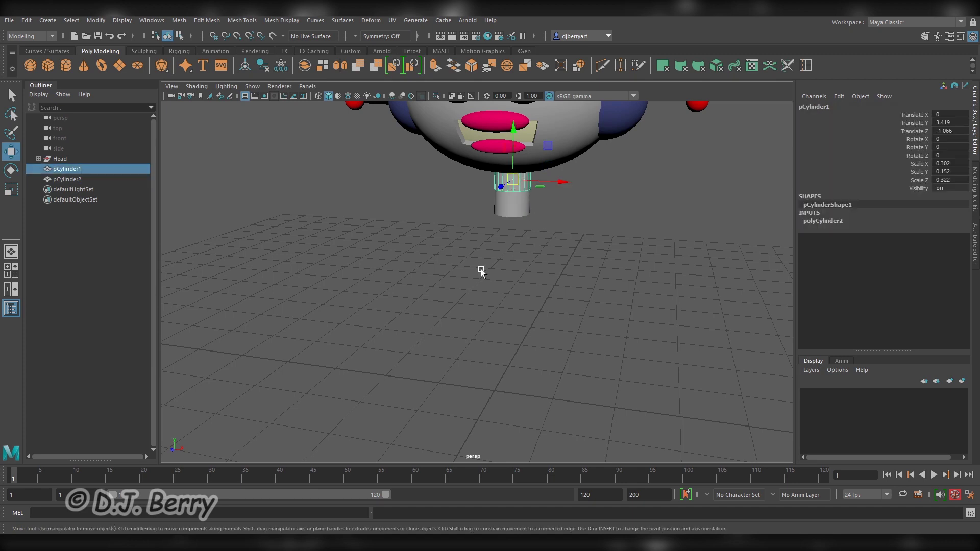
Darken the neck material's colour to dark grey and reselect the neck cylinder
{"action": "left_click_drag", "start_coordinate": [480, 271], "coordinate": [478, 184], "text": "alt"}
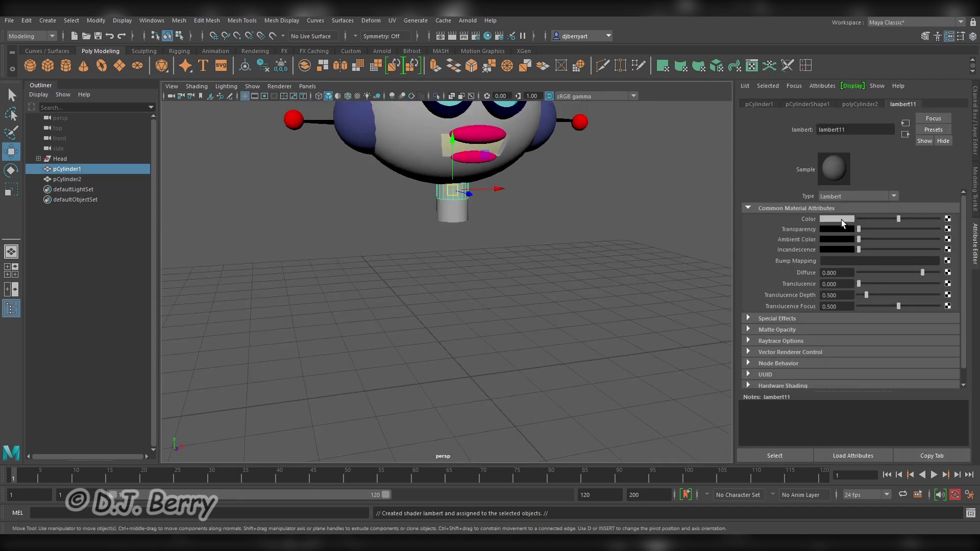
{"action": "left_click_drag", "start_coordinate": [880, 219], "coordinate": [862, 219]}
{"action": "scroll", "coordinate": [498, 267], "scroll_direction": "down", "scroll_amount": 5}
{"action": "scroll", "coordinate": [616, 415], "scroll_direction": "up", "scroll_amount": 3}
{"action": "left_click", "coordinate": [560, 325]}
{"action": "mouse_move", "coordinate": [559, 326]}
{"action": "left_mouse_down", "text": "alt"}
{"action": "mouse_move", "coordinate": [457, 315]}
{"action": "mouse_move", "coordinate": [546, 328]}
{"action": "left_mouse_up", "text": "alt"}
{"action": "left_click", "coordinate": [77, 179]}
Position the new chest sphere below the neck and enlarge it slightly
{"action": "left_click_drag", "start_coordinate": [599, 372], "coordinate": [640, 368], "text": "alt"}
{"action": "left_click", "coordinate": [13, 170]}
{"action": "mouse_move", "coordinate": [463, 383]}
{"action": "left_mouse_down"}
{"action": "mouse_move", "coordinate": [516, 383]}
{"action": "mouse_move", "coordinate": [522, 314]}
{"action": "left_mouse_up"}
{"action": "key", "text": "w"}
{"action": "left_click_drag", "start_coordinate": [565, 366], "coordinate": [474, 361], "text": "alt"}
Assign a new material to the chest sphere and check its position, rotation and scale values
{"action": "left_click", "coordinate": [842, 222]}
{"action": "left_click", "coordinate": [976, 123]}
{"action": "left_click", "coordinate": [575, 376]}
{"action": "left_click", "coordinate": [490, 338]}
{"action": "mouse_move", "coordinate": [510, 328]}
{"action": "left_mouse_down", "text": "alt"}
{"action": "mouse_move", "coordinate": [610, 331]}
{"action": "mouse_move", "coordinate": [567, 332]}
{"action": "left_mouse_up", "text": "alt"}
{"action": "mouse_move", "coordinate": [526, 367]}
{"action": "left_mouse_down", "text": "alt"}
{"action": "mouse_move", "coordinate": [370, 386]}
{"action": "mouse_move", "coordinate": [466, 372]}
{"action": "left_mouse_up", "text": "alt"}
{"action": "right_click_drag", "start_coordinate": [489, 360], "coordinate": [511, 345], "text": "shift"}
{"action": "scroll", "coordinate": [511, 344], "scroll_direction": "down", "scroll_amount": 3}
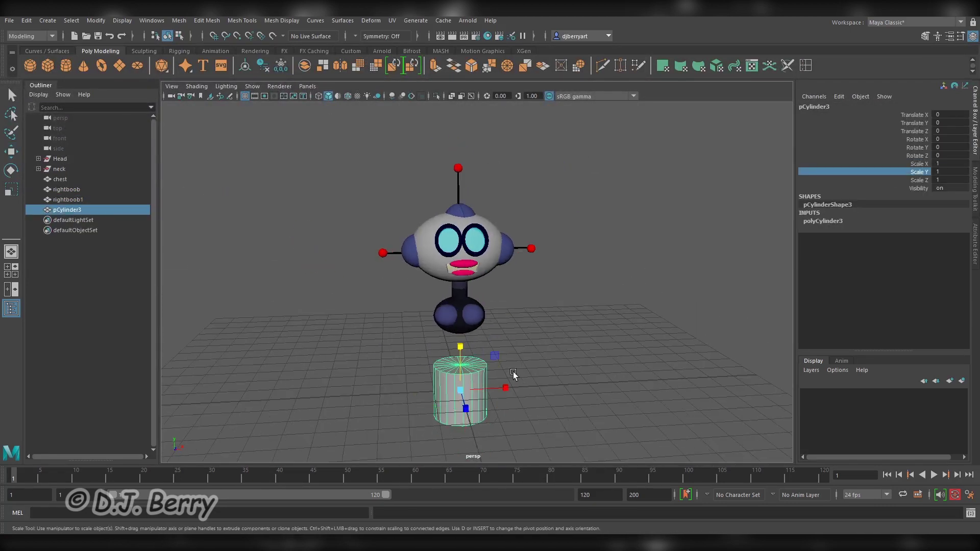
Make the waist cylinder thinner and raise it into place under the chest
{"action": "left_click_drag", "start_coordinate": [460, 391], "coordinate": [473, 427]}
{"action": "left_click_drag", "start_coordinate": [582, 344], "coordinate": [502, 420], "text": "alt"}
{"action": "key", "text": "w"}
{"action": "mouse_move", "coordinate": [535, 384]}
{"action": "left_mouse_down"}
{"action": "mouse_move", "coordinate": [547, 351]}
{"action": "mouse_move", "coordinate": [592, 337]}
{"action": "left_mouse_up"}
{"action": "scroll", "coordinate": [599, 403], "scroll_direction": "up", "scroll_amount": 3}
{"action": "scroll", "coordinate": [600, 403], "scroll_direction": "down", "scroll_amount": 2}
{"action": "scroll", "coordinate": [550, 331], "scroll_direction": "up", "scroll_amount": 3}
{"action": "scroll", "coordinate": [550, 330], "scroll_direction": "down", "scroll_amount": 4}
{"action": "key", "text": "r"}
{"action": "left_click_drag", "start_coordinate": [500, 301], "coordinate": [490, 285]}
{"action": "scroll", "coordinate": [582, 322], "scroll_direction": "down", "scroll_amount": 3}
Add a sphere below the waist, widen it and centre it on the robot
{"action": "left_click_drag", "start_coordinate": [567, 345], "coordinate": [483, 246]}
{"action": "left_click", "coordinate": [603, 246]}
{"action": "left_click", "coordinate": [30, 66]}
{"action": "scroll", "coordinate": [503, 332], "scroll_direction": "up", "scroll_amount": 3}
{"action": "key", "text": "r"}
{"action": "mouse_move", "coordinate": [486, 337]}
{"action": "left_mouse_down"}
{"action": "mouse_move", "coordinate": [499, 306]}
{"action": "mouse_move", "coordinate": [559, 307]}
{"action": "left_mouse_up"}
{"action": "left_click_drag", "start_coordinate": [560, 306], "coordinate": [555, 333], "text": "alt"}
{"action": "key", "text": "w"}
{"action": "left_click", "coordinate": [916, 130]}
{"action": "middle_click_drag", "start_coordinate": [576, 324], "coordinate": [536, 322]}
{"action": "scroll", "coordinate": [515, 346], "scroll_direction": "up", "scroll_amount": 3}
Rotate the lower sphere and adjust its depth scale, then return to whole-object selection
{"action": "key", "text": "e"}
{"action": "left_click", "coordinate": [917, 147]}
{"action": "mouse_move", "coordinate": [515, 346]}
{"action": "left_mouse_down", "text": "alt"}
{"action": "mouse_move", "coordinate": [506, 329]}
{"action": "mouse_move", "coordinate": [489, 351]}
{"action": "left_mouse_up", "text": "alt"}
{"action": "left_click", "coordinate": [918, 179]}
{"action": "scroll", "coordinate": [536, 260], "scroll_direction": "down", "scroll_amount": 5}
{"action": "scroll", "coordinate": [561, 247], "scroll_direction": "up", "scroll_amount": 3}
{"action": "left_click", "coordinate": [562, 248]}
{"action": "key", "text": "w"}
{"action": "scroll", "coordinate": [634, 160], "scroll_direction": "up", "scroll_amount": 2}
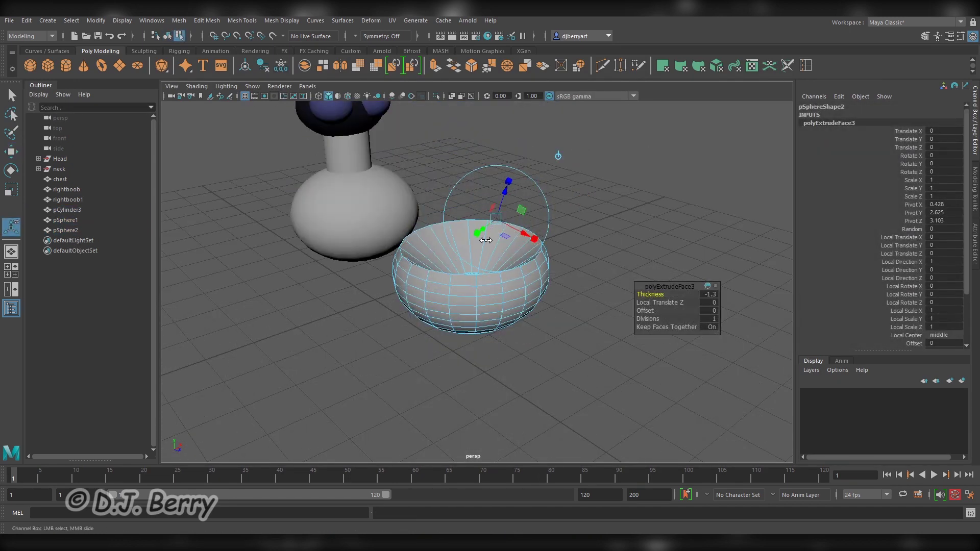
{"action": "left_click_drag", "start_coordinate": [485, 241], "coordinate": [489, 244], "text": "alt"}
{"action": "scroll", "coordinate": [489, 244], "scroll_direction": "down", "scroll_amount": 3}
{"action": "key", "text": "F8"}
{"action": "key", "text": "q"}
Fit the blue bowl beneath the base, scaled down slightly, then select the chest and show its material attributes
{"action": "left_click_drag", "start_coordinate": [516, 297], "coordinate": [231, 279], "text": "alt"}
{"action": "middle_click_drag", "start_coordinate": [571, 308], "coordinate": [544, 327]}
{"action": "left_click", "coordinate": [900, 127]}
{"action": "middle_click_drag", "start_coordinate": [514, 268], "coordinate": [505, 269]}
{"action": "left_click_drag", "start_coordinate": [505, 269], "coordinate": [632, 252], "text": "alt"}
{"action": "right_click_drag", "start_coordinate": [410, 264], "coordinate": [390, 276], "text": "alt"}
{"action": "mouse_move", "coordinate": [390, 277]}
{"action": "left_mouse_down", "text": "alt"}
{"action": "mouse_move", "coordinate": [371, 273]}
{"action": "mouse_move", "coordinate": [482, 276]}
{"action": "left_mouse_up", "text": "alt"}
{"action": "mouse_move", "coordinate": [481, 276]}
{"action": "right_mouse_down", "text": "alt"}
{"action": "mouse_move", "coordinate": [477, 212]}
{"action": "mouse_move", "coordinate": [501, 177]}
{"action": "right_mouse_up", "text": "alt"}
{"action": "left_click", "coordinate": [452, 182]}
{"action": "key", "text": "r"}
{"action": "left_click", "coordinate": [976, 261]}
{"action": "scroll", "coordinate": [424, 230], "scroll_direction": "up", "scroll_amount": 3}
Flatten the lower-body sphere's depth, raise it, and enlarge its width and height beneath the waist
{"action": "left_click", "coordinate": [491, 219]}
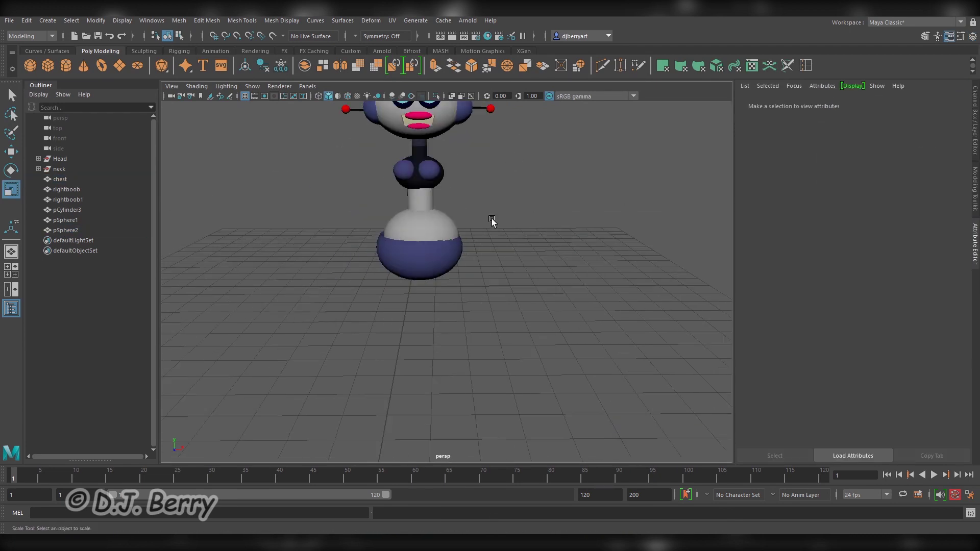
{"action": "left_click", "coordinate": [414, 159]}
{"action": "left_click", "coordinate": [468, 307]}
{"action": "scroll", "coordinate": [462, 196], "scroll_direction": "down", "scroll_amount": 3}
{"action": "scroll", "coordinate": [727, 169], "scroll_direction": "up", "scroll_amount": 3}
{"action": "scroll", "coordinate": [497, 187], "scroll_direction": "down", "scroll_amount": 3}
{"action": "mouse_move", "coordinate": [441, 191]}
{"action": "left_mouse_down", "text": "alt"}
{"action": "mouse_move", "coordinate": [495, 256]}
{"action": "mouse_move", "coordinate": [505, 253]}
{"action": "left_mouse_up", "text": "alt"}
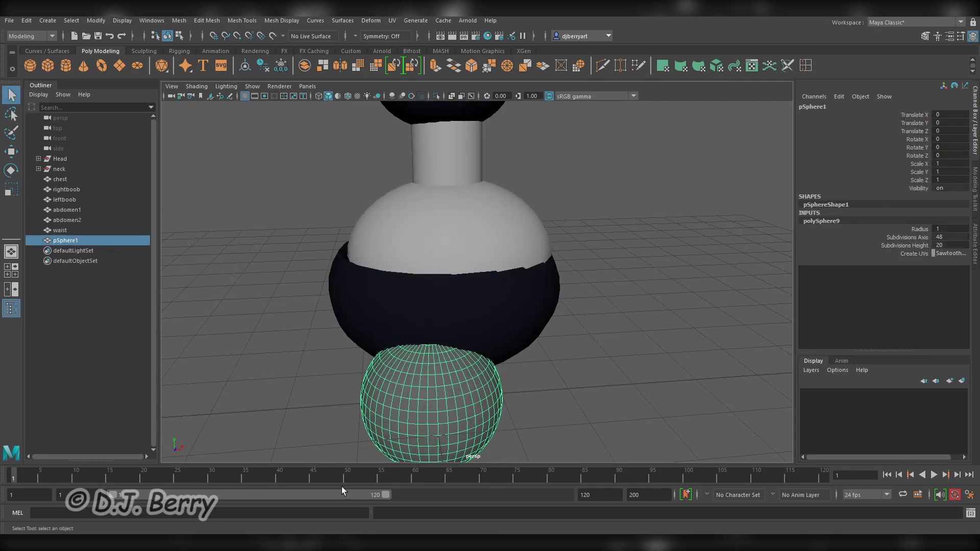
{"action": "key", "text": "r"}
{"action": "left_click_drag", "start_coordinate": [470, 356], "coordinate": [420, 413]}
{"action": "middle_click_drag", "start_coordinate": [536, 245], "coordinate": [536, 222]}
{"action": "key", "text": "r"}
{"action": "left_click_drag", "start_coordinate": [504, 231], "coordinate": [536, 233]}
{"action": "mouse_move", "coordinate": [601, 245]}
{"action": "left_mouse_down", "text": "alt"}
{"action": "mouse_move", "coordinate": [585, 234]}
{"action": "mouse_move", "coordinate": [563, 245]}
{"action": "left_mouse_up", "text": "alt"}
{"action": "key", "text": "w"}
{"action": "left_click", "coordinate": [563, 245]}
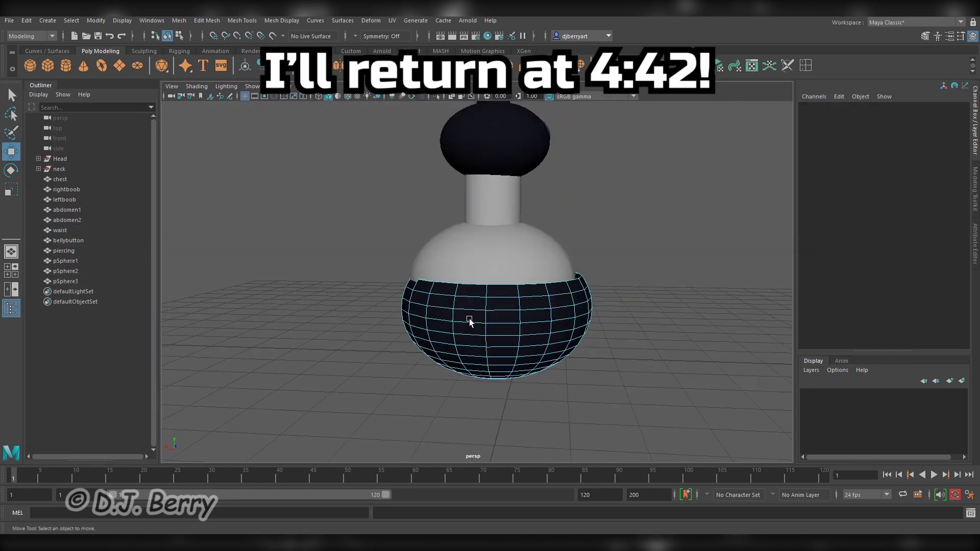
{"action": "scroll", "coordinate": [469, 321], "scroll_direction": "up", "scroll_amount": 2}
Extrude the lower row of body faces inward with thickness -0.6
{"action": "mouse_move", "coordinate": [525, 362]}
{"action": "left_mouse_down", "text": "shift"}
{"action": "mouse_move", "coordinate": [426, 339]}
{"action": "mouse_move", "coordinate": [286, 534]}
{"action": "left_mouse_up", "text": "shift"}
{"action": "left_click", "coordinate": [433, 67]}
{"action": "middle_click_drag", "start_coordinate": [319, 348], "coordinate": [315, 347]}
{"action": "left_click", "coordinate": [610, 390]}
{"action": "mouse_move", "coordinate": [537, 321]}
{"action": "left_mouse_down", "text": "alt"}
{"action": "mouse_move", "coordinate": [420, 321]}
{"action": "mouse_move", "coordinate": [706, 320]}
{"action": "mouse_move", "coordinate": [530, 171]}
{"action": "left_mouse_up", "text": "alt"}
{"action": "scroll", "coordinate": [530, 171], "scroll_direction": "down", "scroll_amount": 5}
{"action": "left_click_drag", "start_coordinate": [593, 271], "coordinate": [555, 431], "text": "alt"}
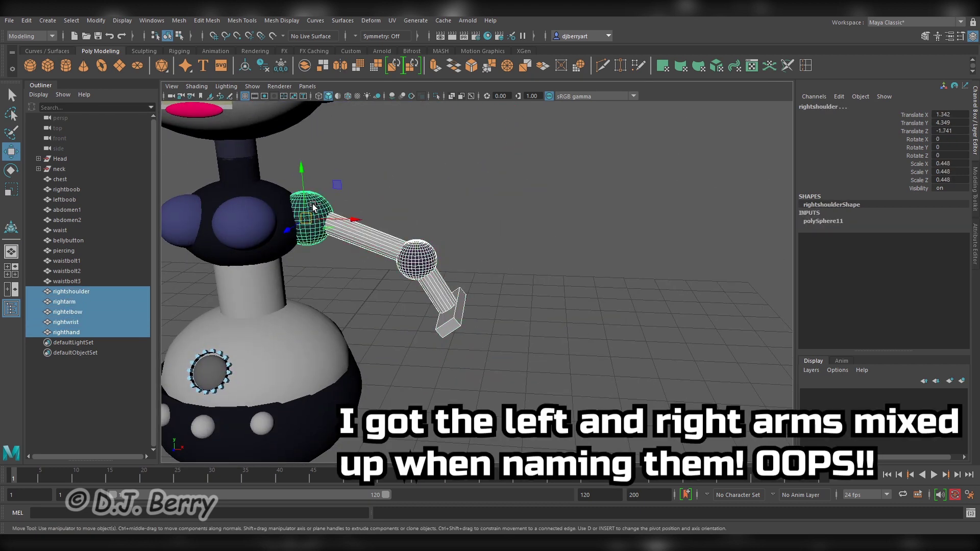
Duplicate the right arm mirrored with negative Scale X and move the copy to the left side
{"action": "key", "text": "ctrl+d"}
{"action": "left_click", "coordinate": [70, 344]}
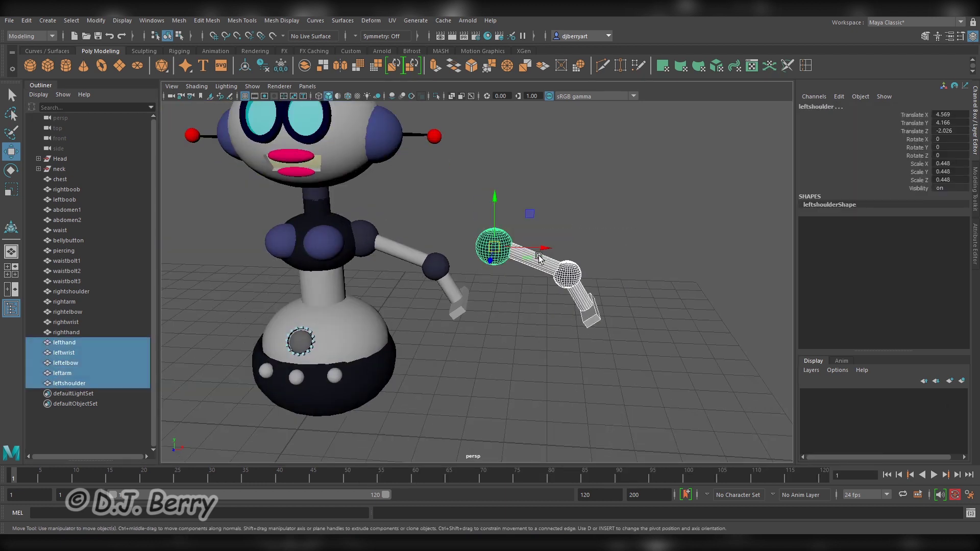
{"action": "left_click_drag", "start_coordinate": [539, 259], "coordinate": [241, 264]}
{"action": "key", "text": "w"}
Position and turn the left arm against the chest so it matches the right arm
{"action": "left_click_drag", "start_coordinate": [559, 310], "coordinate": [595, 292], "text": "alt"}
{"action": "left_click_drag", "start_coordinate": [631, 324], "coordinate": [737, 339], "text": "alt"}
{"action": "middle_click_drag", "start_coordinate": [737, 340], "coordinate": [597, 223]}
{"action": "left_click_drag", "start_coordinate": [597, 224], "coordinate": [444, 321], "text": "alt"}
{"action": "left_click_drag", "start_coordinate": [581, 306], "coordinate": [537, 292], "text": "alt"}
{"action": "middle_click_drag", "start_coordinate": [537, 291], "coordinate": [551, 276]}
{"action": "mouse_move", "coordinate": [551, 275]}
{"action": "left_mouse_down", "text": "alt"}
{"action": "mouse_move", "coordinate": [609, 313]}
{"action": "mouse_move", "coordinate": [804, 313]}
{"action": "mouse_move", "coordinate": [661, 273]}
{"action": "mouse_move", "coordinate": [574, 290]}
{"action": "left_mouse_up", "text": "alt"}
{"action": "left_click", "coordinate": [661, 273]}
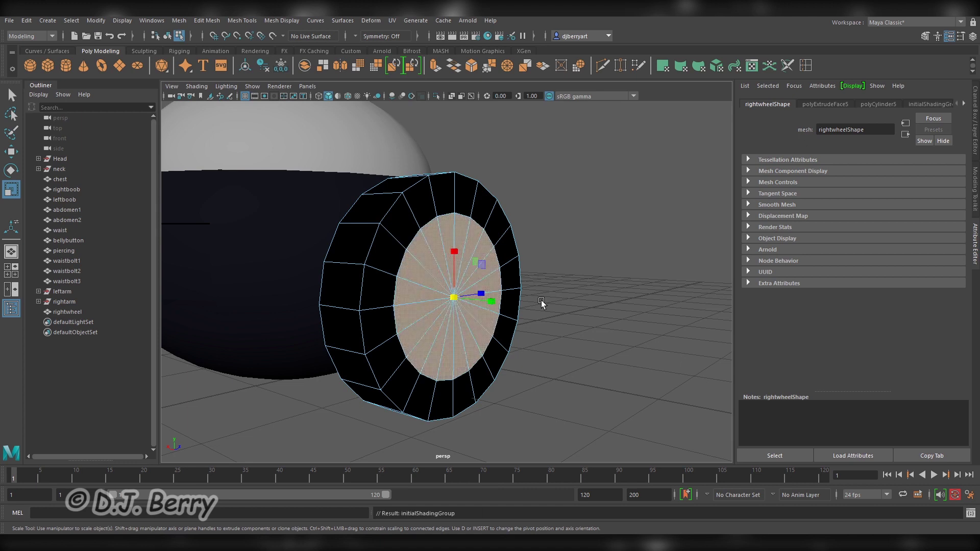
{"action": "left_click", "coordinate": [543, 302]}
{"action": "right_click_drag", "start_coordinate": [543, 302], "coordinate": [474, 230], "text": "alt"}
Duplicate the right wheel and enter new Translate and Rotate values for the copy
{"action": "key", "text": "ctrl+d"}
{"action": "key", "text": "ctrl+a"}
{"action": "left_click_drag", "start_coordinate": [337, 234], "coordinate": [306, 230]}
{"action": "left_click", "coordinate": [949, 114]}
{"action": "type", "text": "2.395"}
{"action": "key", "text": "Return"}
{"action": "left_click_drag", "start_coordinate": [459, 276], "coordinate": [546, 280], "text": "alt"}
{"action": "left_click", "coordinate": [949, 132]}
{"action": "type", "text": "-2.067"}
{"action": "key", "text": "Return"}
{"action": "left_click_drag", "start_coordinate": [536, 230], "coordinate": [582, 245], "text": "alt"}
{"action": "left_click_drag", "start_coordinate": [536, 321], "coordinate": [620, 332], "text": "alt"}
{"action": "left_click", "coordinate": [949, 138]}
{"action": "type", "text": "-176"}
{"action": "left_click", "coordinate": [949, 114]}
{"action": "type", "text": "2.19"}
{"action": "left_click", "coordinate": [950, 131]}
{"action": "type", "text": "-1.59"}
{"action": "key", "text": "Return"}
Nudge the copied wheel slightly back into place and rename it leftwheel
{"action": "mouse_move", "coordinate": [678, 256]}
{"action": "left_mouse_down", "text": "alt"}
{"action": "mouse_move", "coordinate": [650, 285]}
{"action": "mouse_move", "coordinate": [549, 226]}
{"action": "mouse_move", "coordinate": [633, 260]}
{"action": "mouse_move", "coordinate": [607, 281]}
{"action": "mouse_move", "coordinate": [836, 281]}
{"action": "mouse_move", "coordinate": [671, 308]}
{"action": "left_mouse_up", "text": "alt"}
{"action": "scroll", "coordinate": [684, 342], "scroll_direction": "up", "scroll_amount": 3}
{"action": "left_click_drag", "start_coordinate": [453, 327], "coordinate": [459, 329]}
{"action": "mouse_move", "coordinate": [539, 390]}
{"action": "left_mouse_down", "text": "alt"}
{"action": "mouse_move", "coordinate": [467, 298]}
{"action": "mouse_move", "coordinate": [526, 355]}
{"action": "left_mouse_up", "text": "alt"}
{"action": "left_click", "coordinate": [491, 213]}
{"action": "left_click_drag", "start_coordinate": [491, 213], "coordinate": [547, 284], "text": "alt"}
{"action": "scroll", "coordinate": [529, 313], "scroll_direction": "up", "scroll_amount": 4}
{"action": "mouse_move", "coordinate": [514, 343]}
{"action": "left_mouse_down", "text": "alt"}
{"action": "mouse_move", "coordinate": [576, 320]}
{"action": "mouse_move", "coordinate": [536, 253]}
{"action": "left_mouse_up", "text": "alt"}
{"action": "scroll", "coordinate": [573, 321], "scroll_direction": "down", "scroll_amount": 4}
{"action": "scroll", "coordinate": [534, 238], "scroll_direction": "up", "scroll_amount": 5}
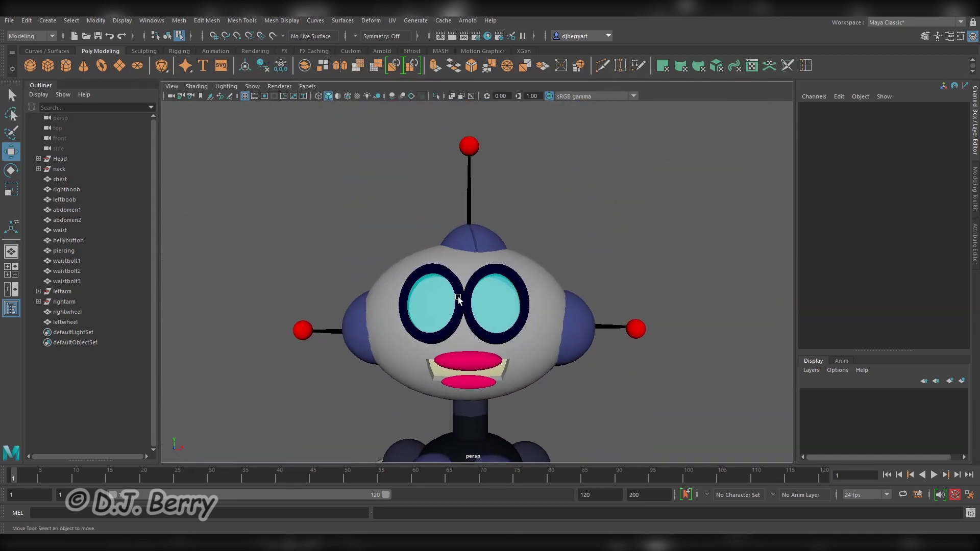
{"action": "scroll", "coordinate": [534, 238], "scroll_direction": "down", "scroll_amount": 3}
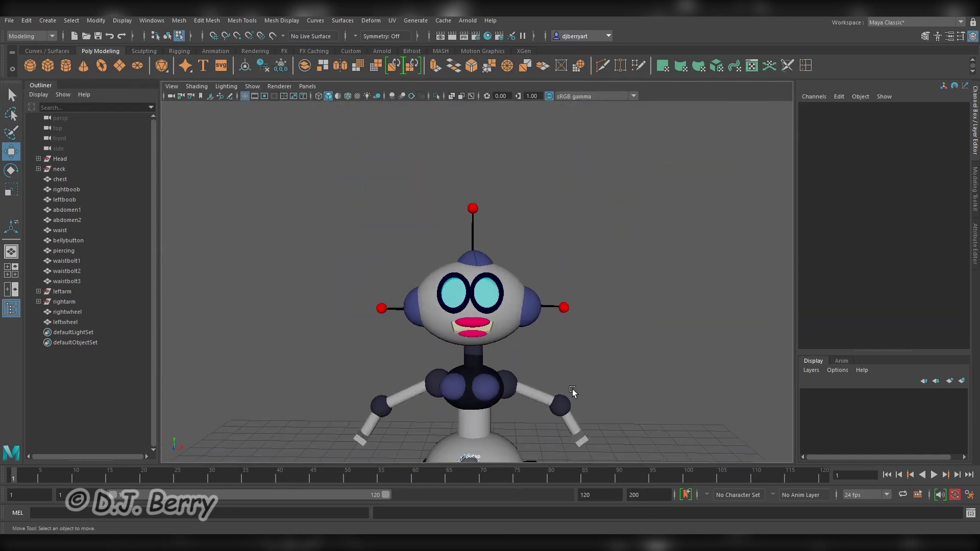
{"action": "scroll", "coordinate": [534, 238], "scroll_direction": "down", "scroll_amount": 2}
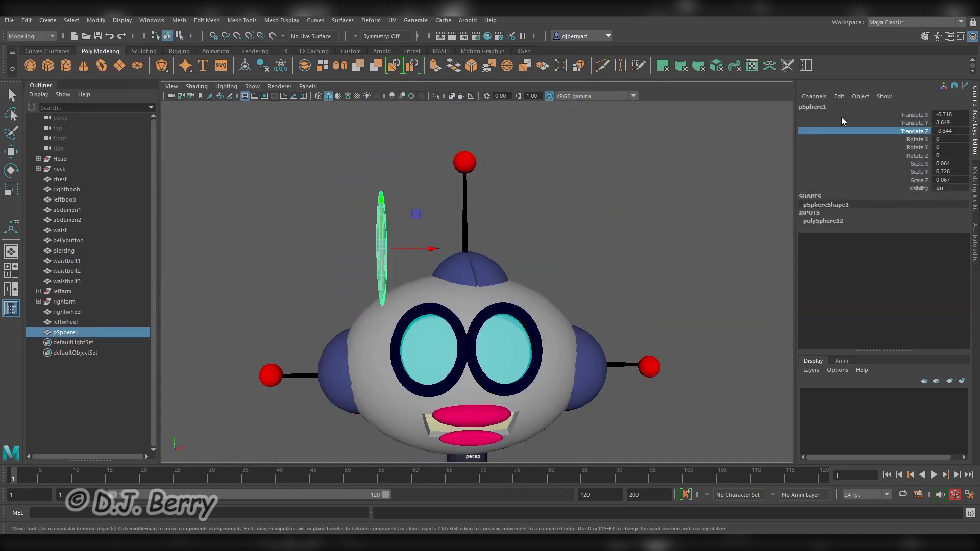
Tilt the flattened disc, lower it onto the forehead, and slide it over the eye
{"action": "left_click", "coordinate": [916, 155]}
{"action": "middle_click_drag", "start_coordinate": [536, 348], "coordinate": [568, 348]}
{"action": "scroll", "coordinate": [567, 349], "scroll_direction": "up", "scroll_amount": 2}
{"action": "left_click", "coordinate": [911, 123]}
{"action": "middle_click_drag", "start_coordinate": [908, 128], "coordinate": [877, 191]}
{"action": "left_click_drag", "start_coordinate": [601, 232], "coordinate": [708, 194], "text": "alt"}
{"action": "middle_click_drag", "start_coordinate": [904, 134], "coordinate": [674, 256]}
{"action": "mouse_move", "coordinate": [674, 256]}
{"action": "left_mouse_down", "text": "alt"}
{"action": "mouse_move", "coordinate": [654, 289]}
{"action": "mouse_move", "coordinate": [582, 292]}
{"action": "left_mouse_up", "text": "alt"}
Press the disc against the head surface and shrink it uniformly into a thin eyebrow
{"action": "left_click", "coordinate": [911, 131]}
{"action": "middle_click_drag", "start_coordinate": [911, 130], "coordinate": [880, 176]}
{"action": "key", "text": "e"}
{"action": "left_click", "coordinate": [916, 139]}
{"action": "scroll", "coordinate": [537, 292], "scroll_direction": "up", "scroll_amount": 2}
{"action": "scroll", "coordinate": [477, 283], "scroll_direction": "down", "scroll_amount": 3}
{"action": "scroll", "coordinate": [576, 281], "scroll_direction": "up", "scroll_amount": 3}
{"action": "key", "text": "w"}
{"action": "left_click", "coordinate": [898, 131]}
{"action": "left_click_drag", "start_coordinate": [587, 276], "coordinate": [690, 231], "text": "alt"}
{"action": "left_click", "coordinate": [915, 132]}
{"action": "middle_click_drag", "start_coordinate": [837, 245], "coordinate": [536, 254]}
{"action": "left_click_drag", "start_coordinate": [497, 289], "coordinate": [548, 303], "text": "alt"}
{"action": "middle_click_drag", "start_coordinate": [548, 303], "coordinate": [536, 303]}
{"action": "left_click_drag", "start_coordinate": [536, 302], "coordinate": [553, 296], "text": "alt"}
Add a Bend deformer to the eyebrow and reduce its Curvature
{"action": "left_click", "coordinate": [229, 153]}
{"action": "right_click_drag", "start_coordinate": [230, 153], "coordinate": [192, 200], "text": "alt"}
{"action": "mouse_move", "coordinate": [383, 268]}
{"action": "left_mouse_down", "text": "alt"}
{"action": "mouse_move", "coordinate": [460, 268]}
{"action": "mouse_move", "coordinate": [429, 260]}
{"action": "left_mouse_up", "text": "alt"}
{"action": "right_click_drag", "start_coordinate": [429, 260], "coordinate": [451, 265], "text": "alt"}
{"action": "scroll", "coordinate": [452, 266], "scroll_direction": "down", "scroll_amount": 5}
{"action": "left_click", "coordinate": [371, 20]}
{"action": "scroll", "coordinate": [475, 307], "scroll_direction": "up", "scroll_amount": 3}
{"action": "key", "text": "ctrl+a"}
{"action": "left_click_drag", "start_coordinate": [925, 172], "coordinate": [920, 172]}
{"action": "scroll", "coordinate": [459, 267], "scroll_direction": "down", "scroll_amount": 3}
Try tilting the eyebrow, then undo the rotation
{"action": "left_click", "coordinate": [383, 222]}
{"action": "key", "text": "e"}
{"action": "key", "text": "ctrl+a"}
{"action": "left_click", "coordinate": [915, 156]}
{"action": "middle_click_drag", "start_coordinate": [413, 223], "coordinate": [449, 223]}
{"action": "key", "text": "ctrl+z"}
{"action": "scroll", "coordinate": [485, 208], "scroll_direction": "down", "scroll_amount": 3}
{"action": "scroll", "coordinate": [498, 267], "scroll_direction": "up", "scroll_amount": 2}
{"action": "scroll", "coordinate": [474, 252], "scroll_direction": "up", "scroll_amount": 2}
Duplicate the eyebrow and shift the copy aside
{"action": "key", "text": "ctrl+d"}
{"action": "key", "text": "w"}
{"action": "middle_click_drag", "start_coordinate": [466, 252], "coordinate": [454, 238]}
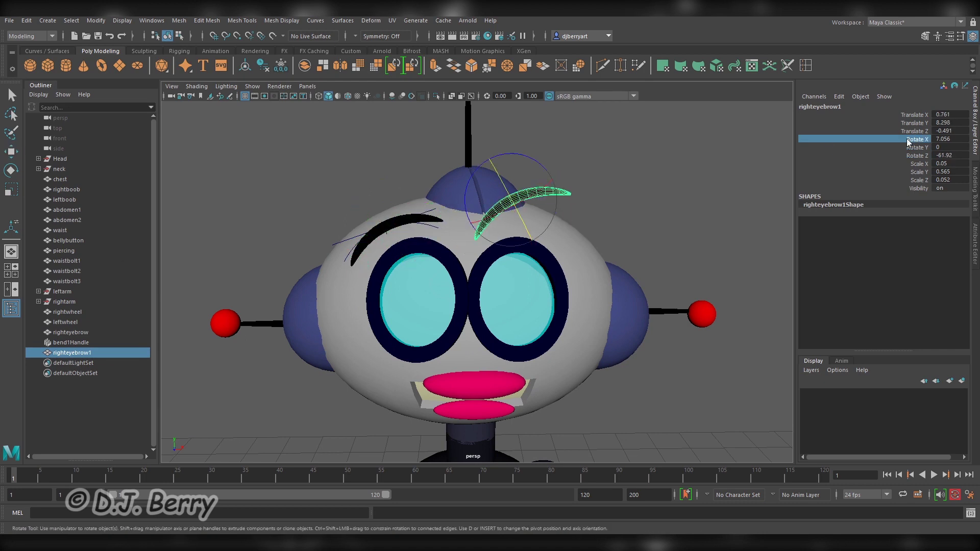